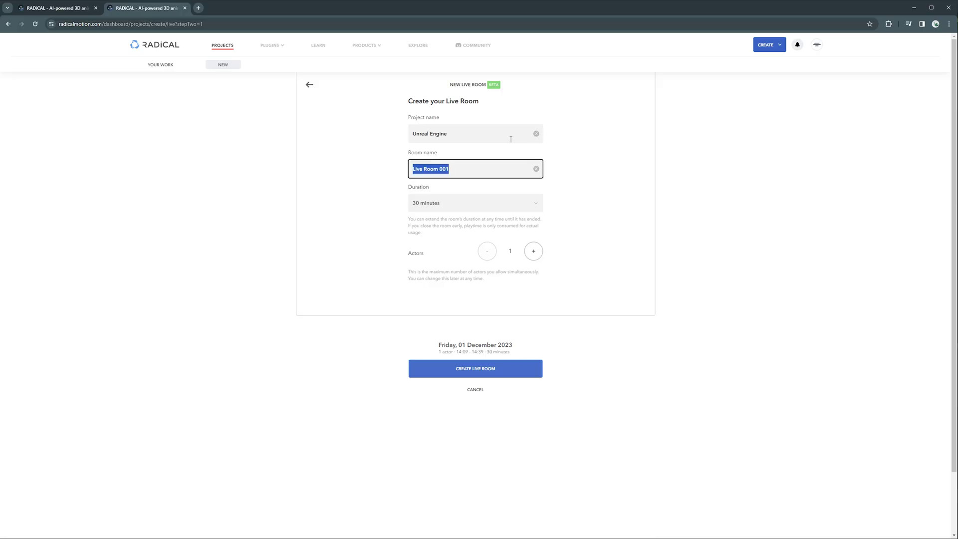
{"action": "type", "text": "Unreal Engine Plugin Over"}
- Enable the RADiCAL live plugin and widen the viewport beside the Radical panel
{"action": "left_click", "coordinate": [588, 350]}
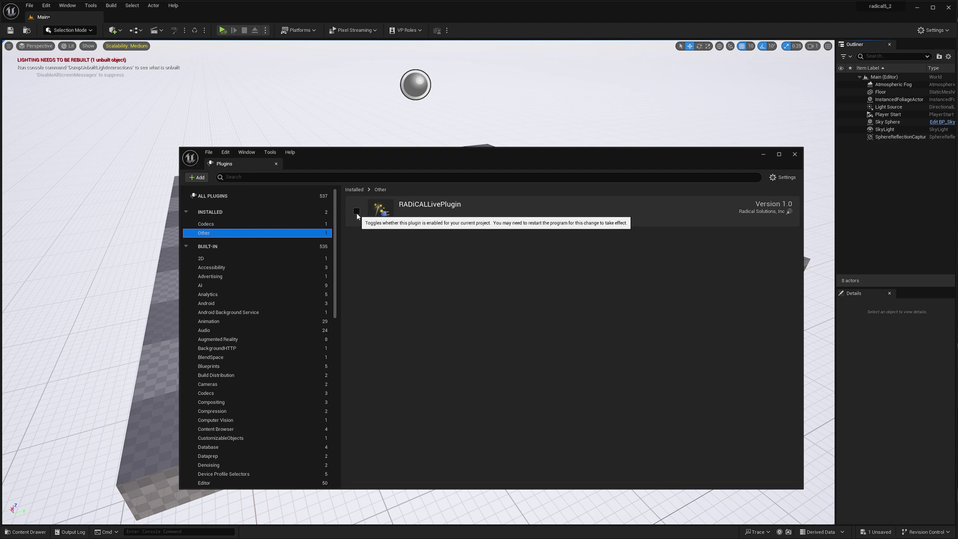
{"action": "left_click", "coordinate": [356, 213]}
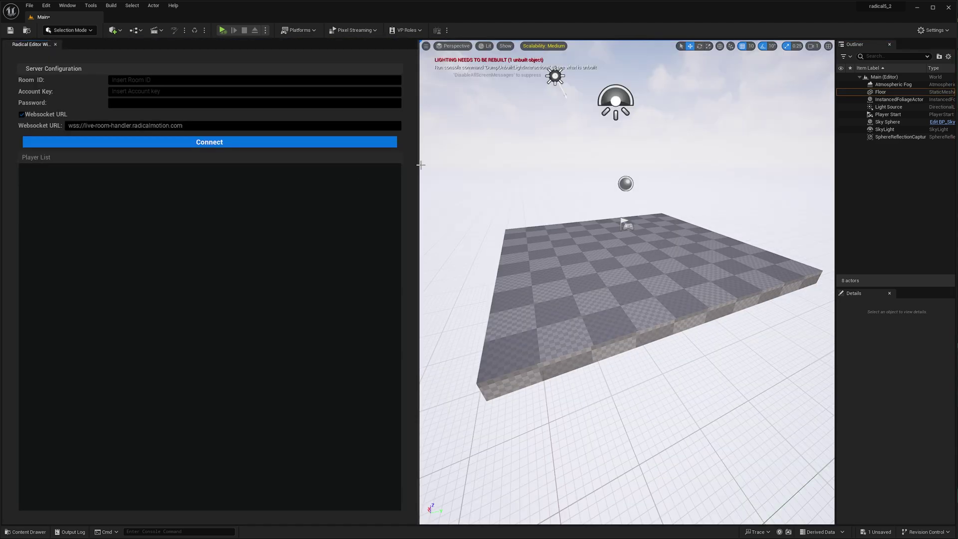
{"action": "left_click_drag", "start_coordinate": [421, 164], "coordinate": [167, 155]}
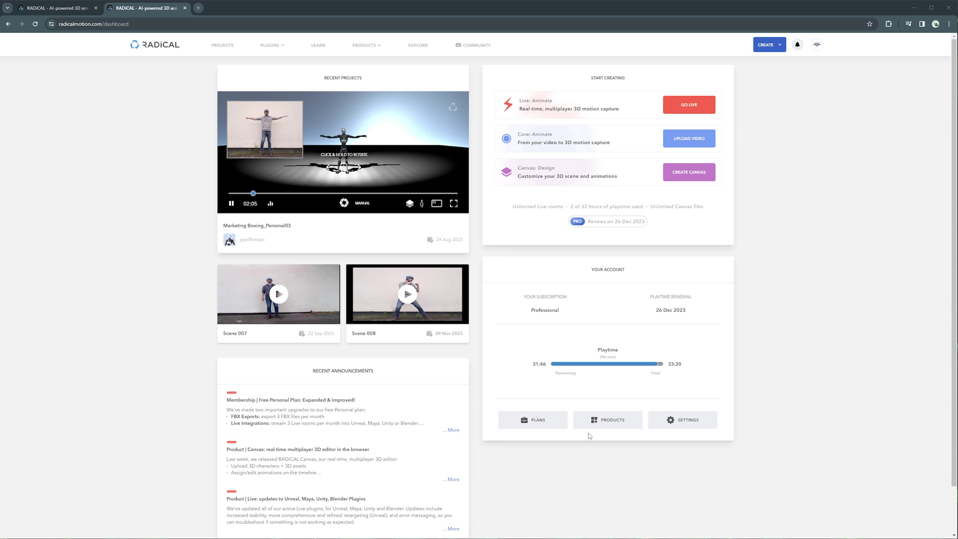
- Start a new live room now, named 'Unreal Engine Plugin Overview', lasting 1 hour
{"action": "left_click", "coordinate": [684, 113]}
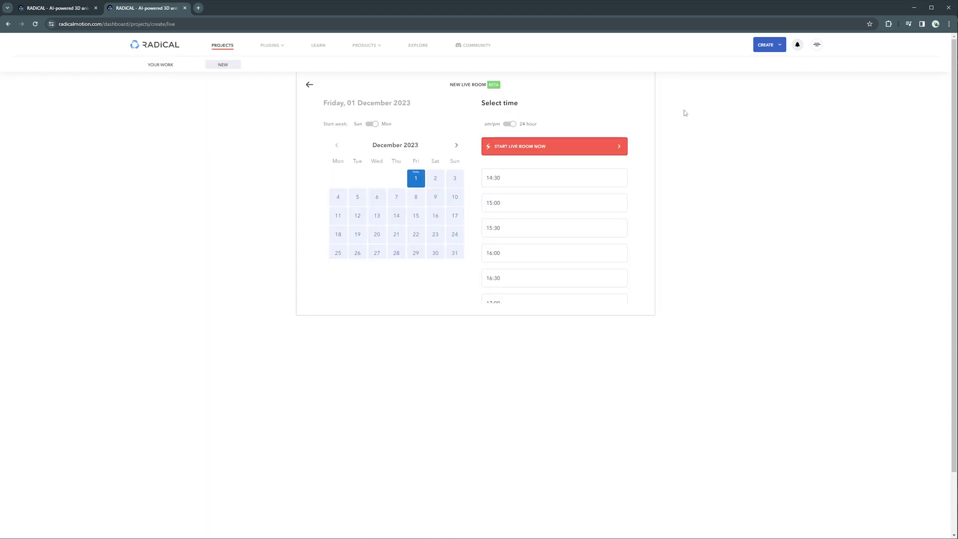
{"action": "left_click", "coordinate": [523, 153]}
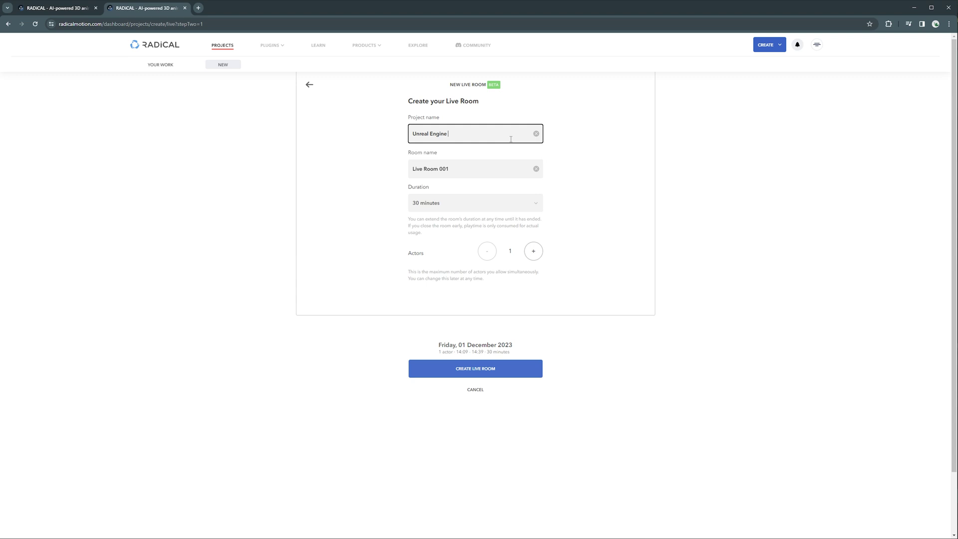
{"action": "type", "text": "Unreal Engine Plugin Overview"}
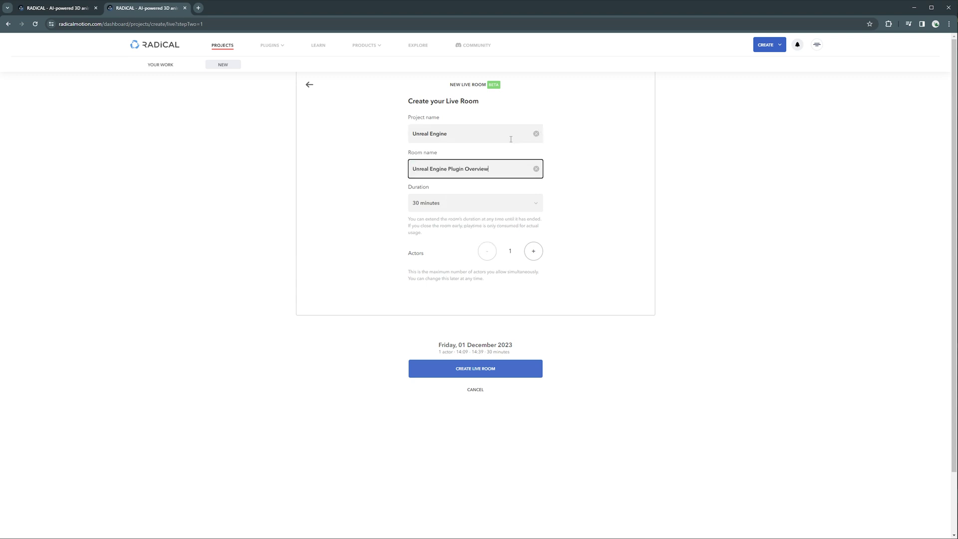
{"action": "left_click", "coordinate": [522, 206]}
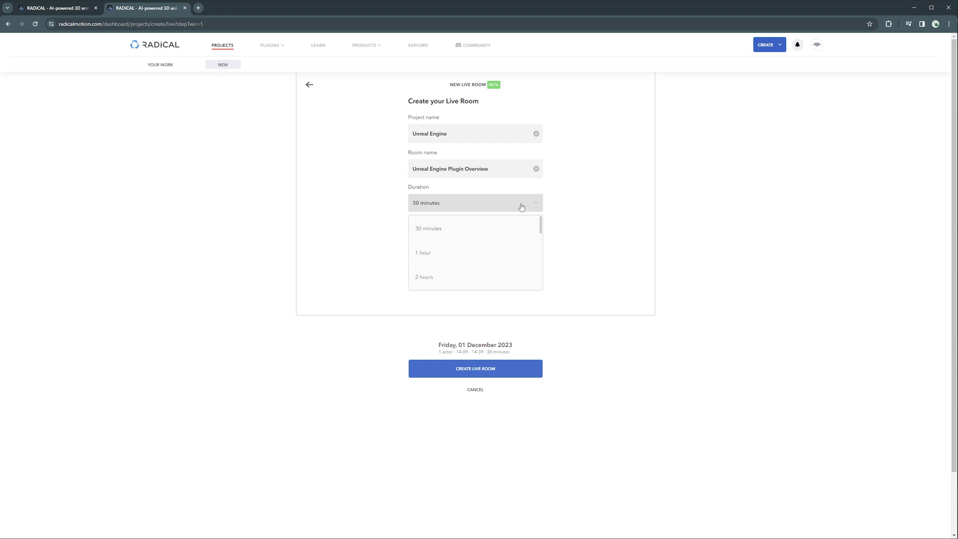
{"action": "scroll", "coordinate": [487, 274], "scroll_direction": "down", "scroll_amount": 5}
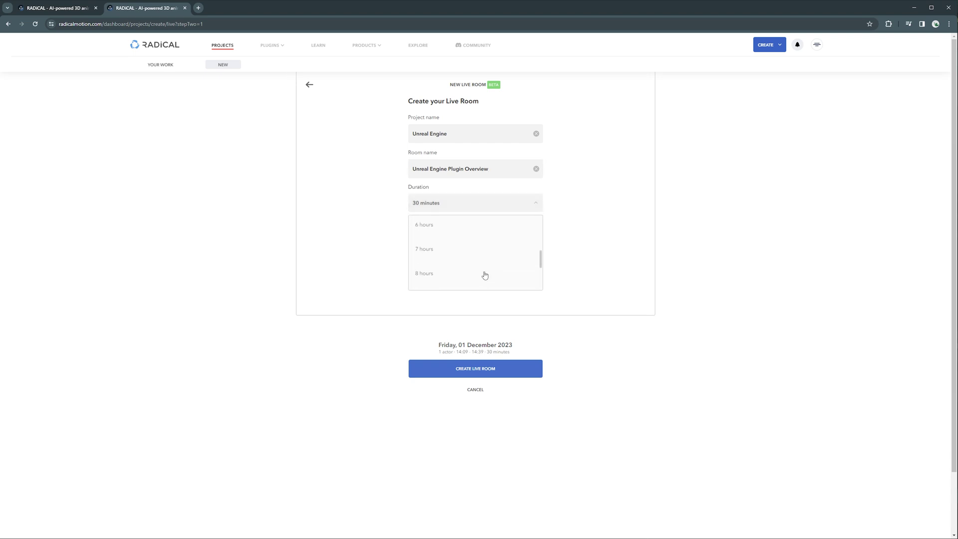
{"action": "scroll", "coordinate": [484, 276], "scroll_direction": "up", "scroll_amount": 2}
{"action": "scroll", "coordinate": [483, 271], "scroll_direction": "up", "scroll_amount": 2}
{"action": "scroll", "coordinate": [480, 267], "scroll_direction": "up", "scroll_amount": 2}
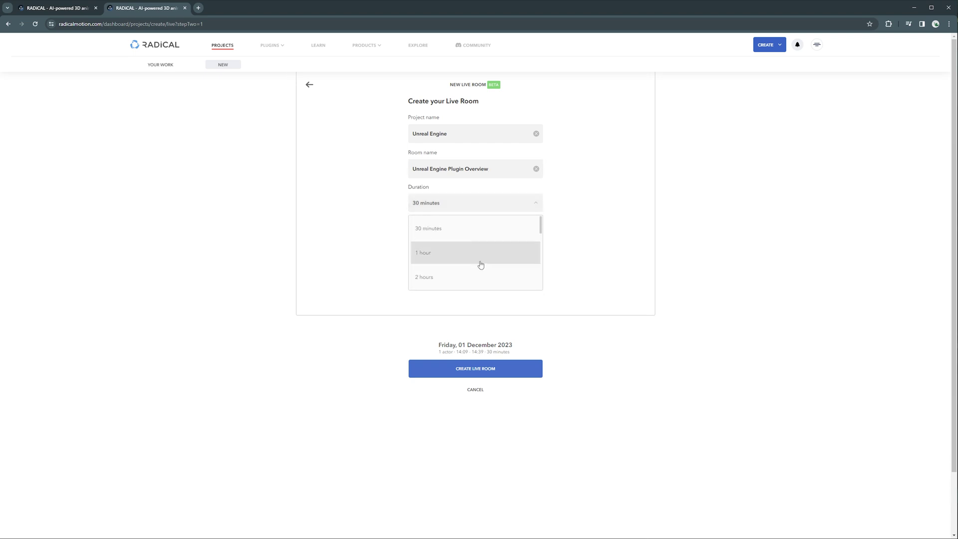
{"action": "left_click", "coordinate": [480, 262]}
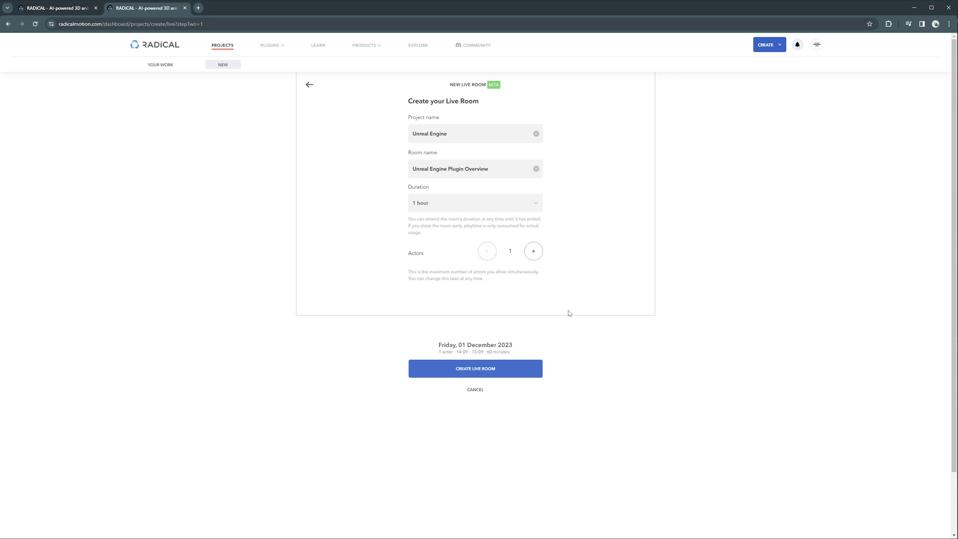
{"action": "left_click", "coordinate": [488, 372]}
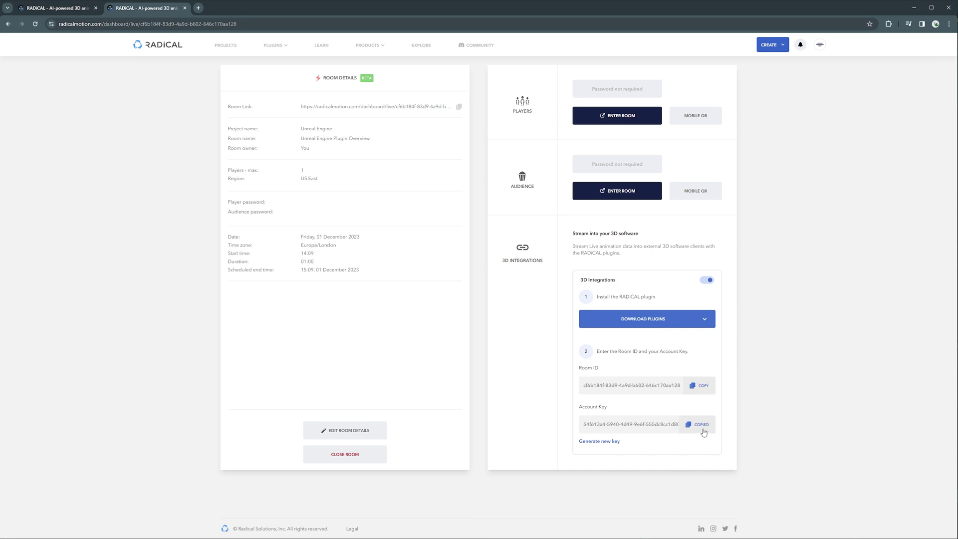
- Join the room in FIDELITY capture mode, connect, and enter its webcam preview
{"action": "left_click", "coordinate": [630, 116]}
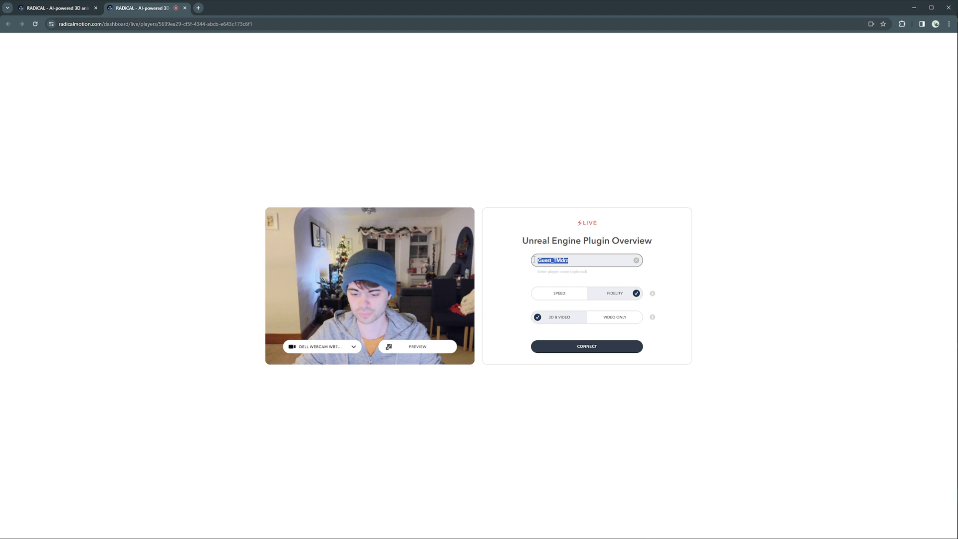
{"action": "type", "text": "Peter"}
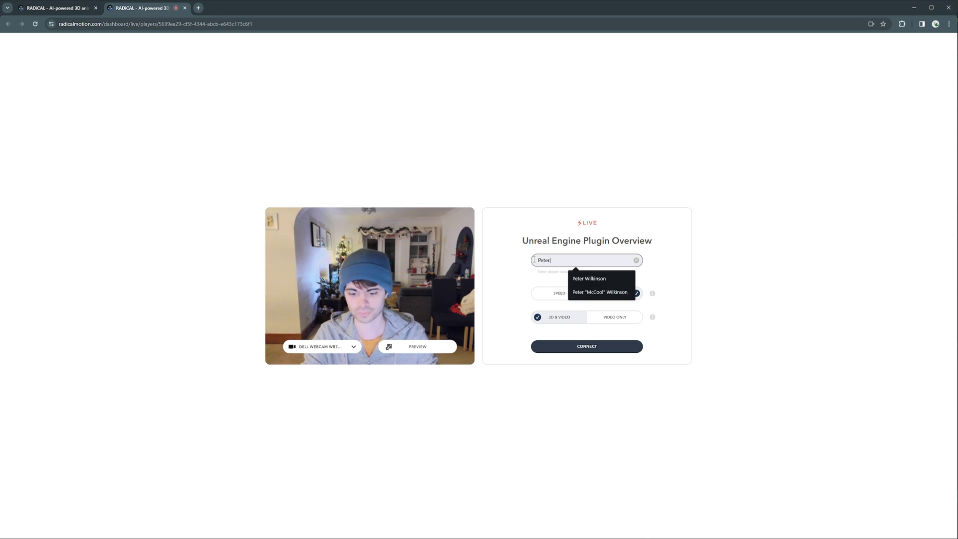
{"action": "type", "text": " Wilkinsonson"}
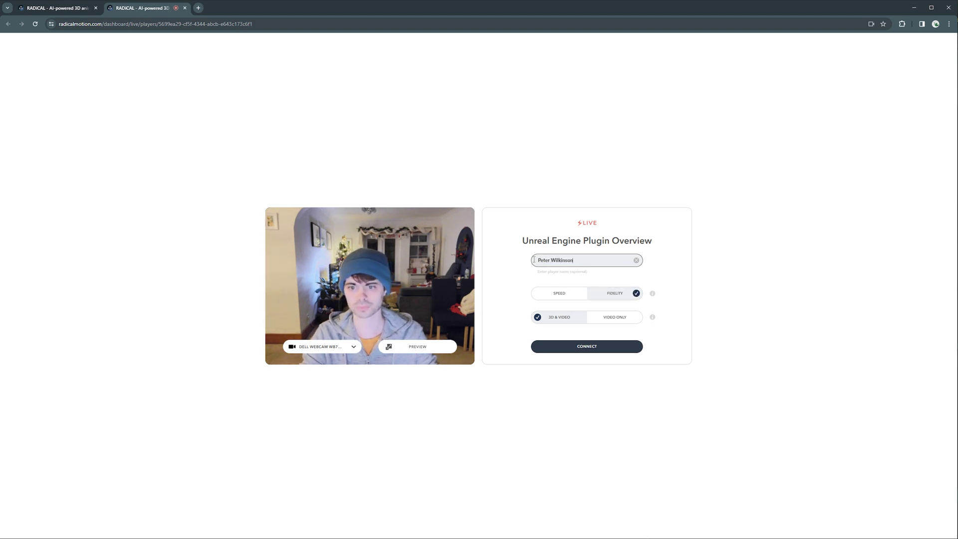
{"action": "left_click", "coordinate": [569, 294]}
{"action": "left_click", "coordinate": [602, 297]}
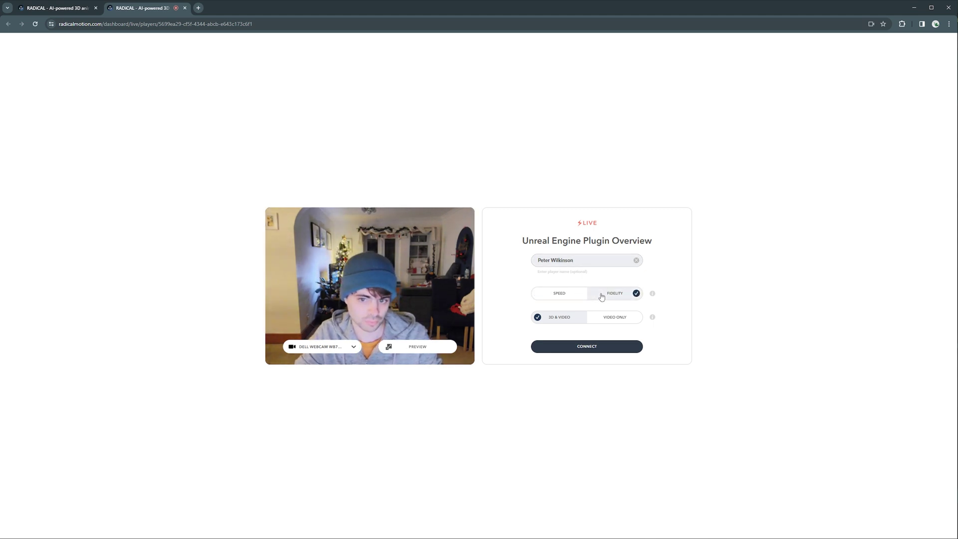
{"action": "left_click", "coordinate": [570, 294]}
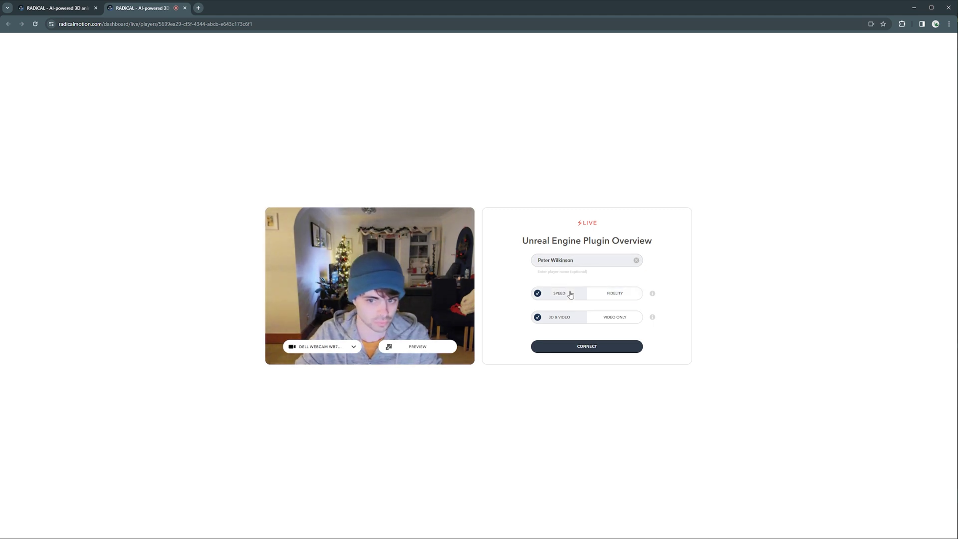
{"action": "left_click", "coordinate": [605, 297]}
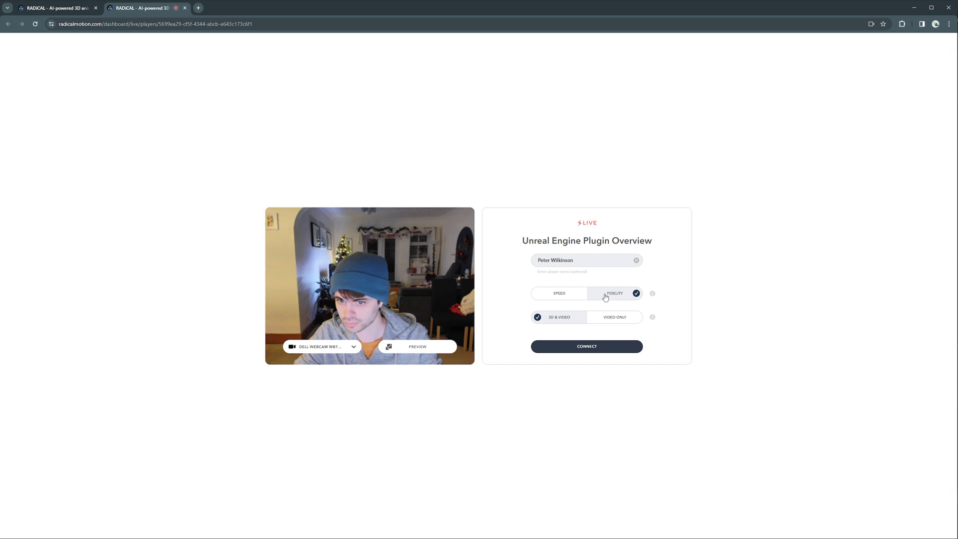
{"action": "left_click", "coordinate": [608, 349]}
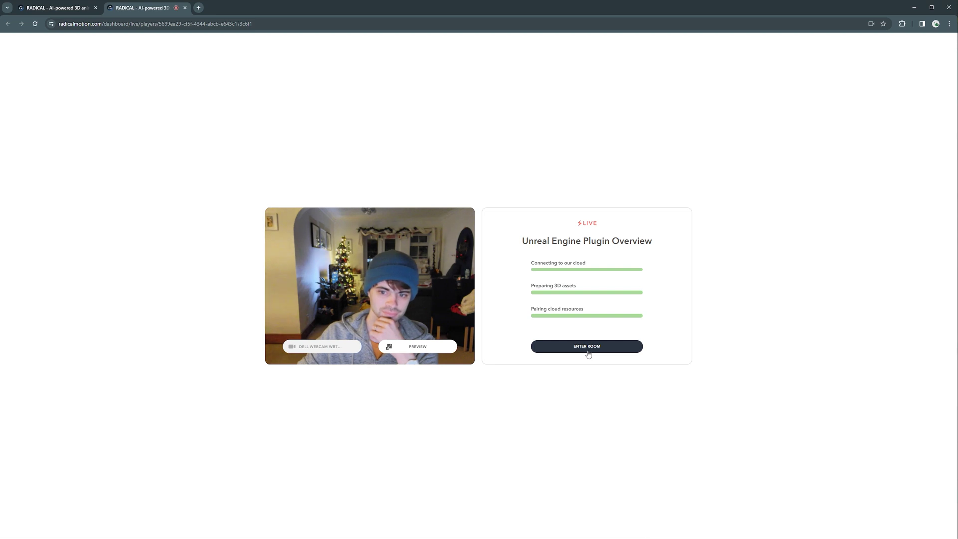
{"action": "left_click", "coordinate": [588, 350]}
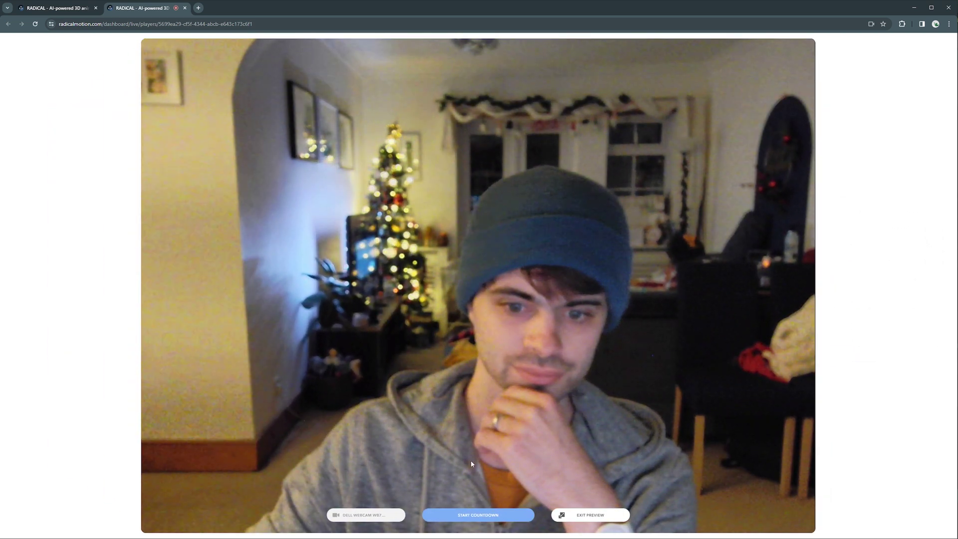
- Start the capture countdown in the live room
{"action": "left_click", "coordinate": [477, 515]}
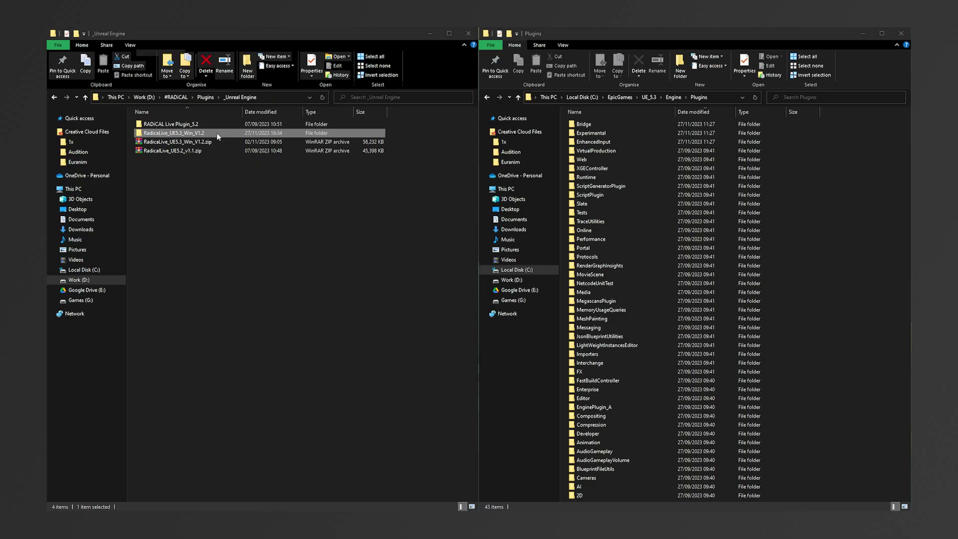
- Move the RadicaLive_UE5.3_Win_V1.2 folder into C:\EpicGames\UE_5.3\Engine\Plugins
{"action": "mouse_move", "coordinate": [216, 132]}
{"action": "left_mouse_down"}
{"action": "mouse_move", "coordinate": [819, 244]}
{"action": "mouse_move", "coordinate": [854, 170]}
{"action": "left_mouse_up"}
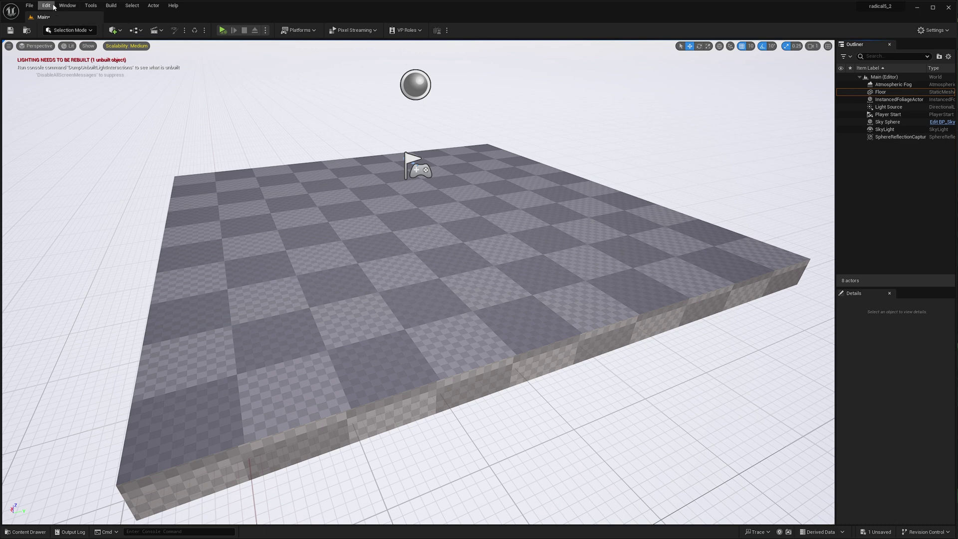
- Enable RADiCALLivePlugin under Installed > Other in the Plugins window
{"action": "left_click", "coordinate": [53, 6]}
{"action": "left_click", "coordinate": [66, 120]}
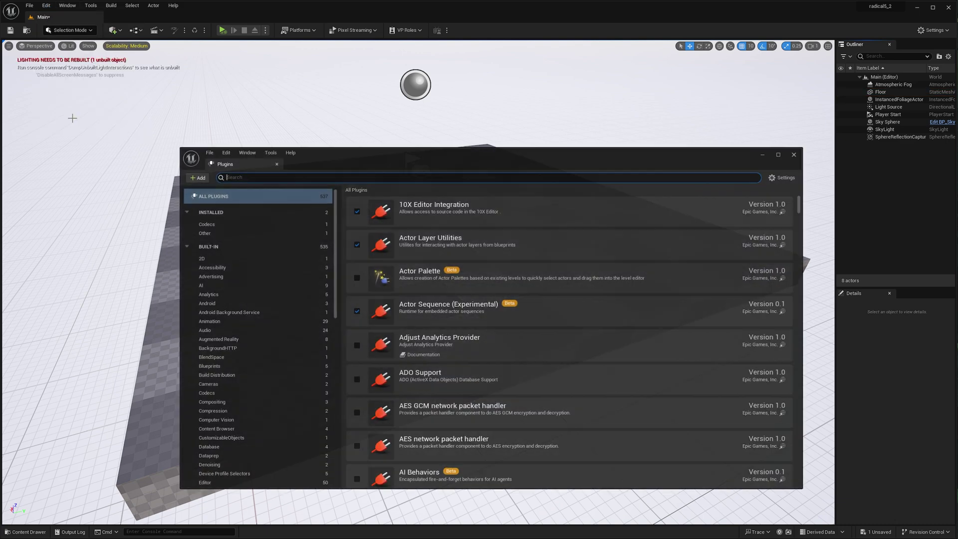
{"action": "left_click", "coordinate": [276, 233]}
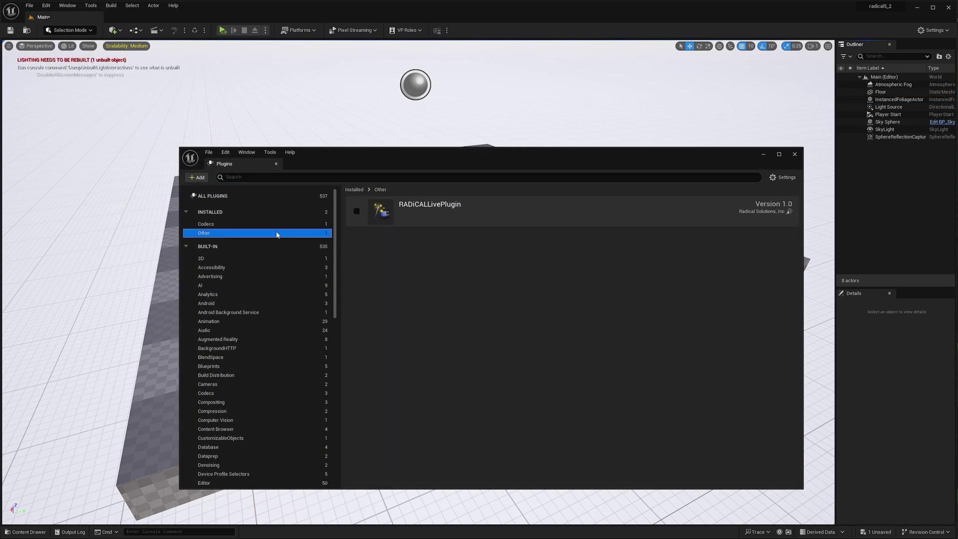
{"action": "left_click", "coordinate": [356, 212]}
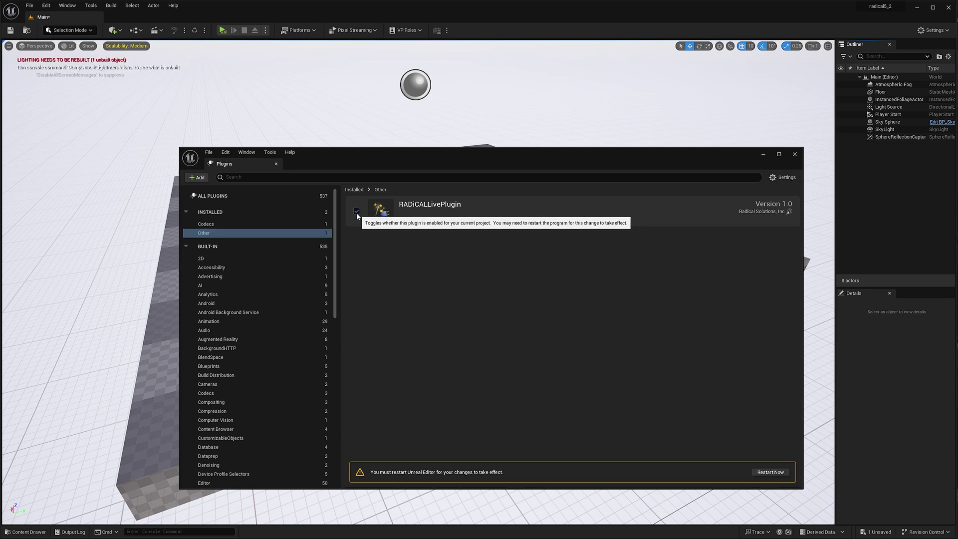
{"action": "left_click", "coordinate": [238, 146]}
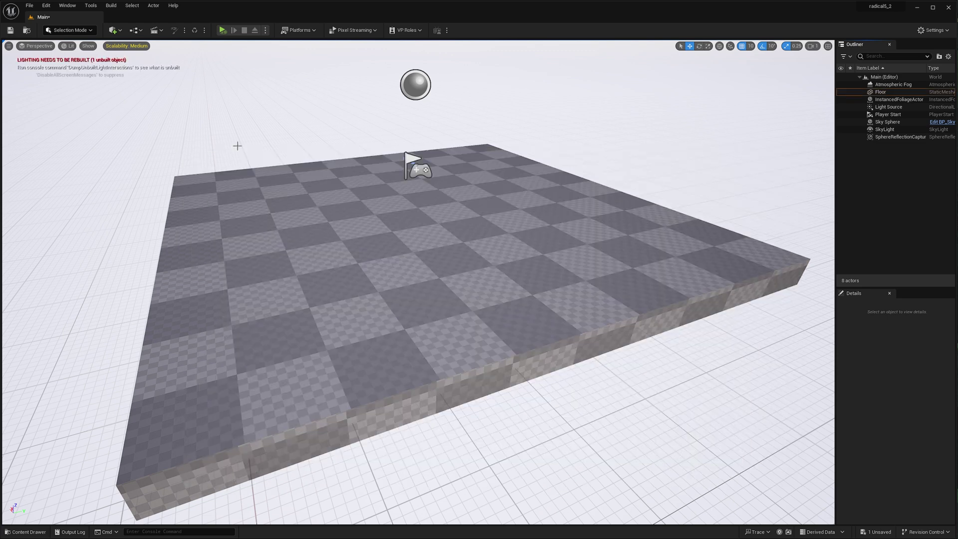
- Dock the Radical Editor panel on the left, narrowed to widen the viewport
{"action": "left_click", "coordinate": [194, 30]}
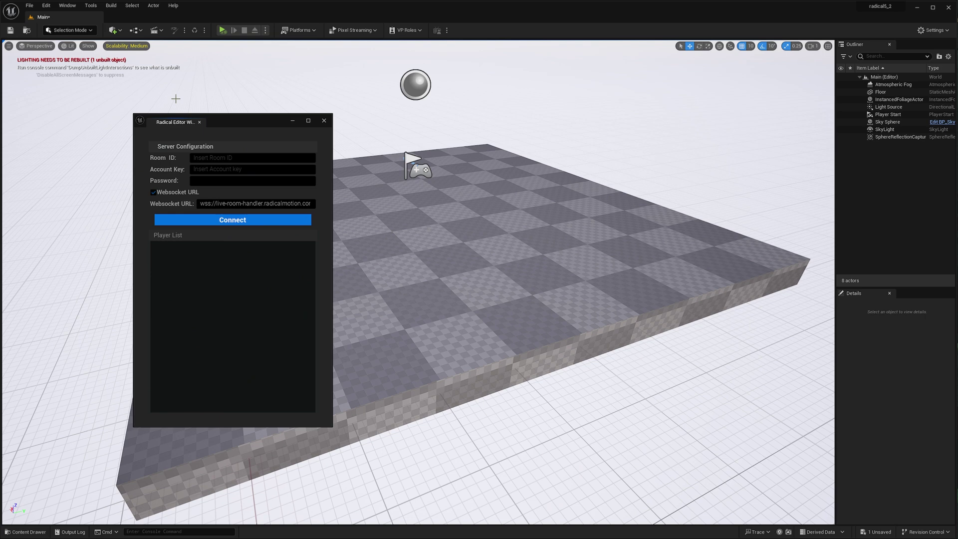
{"action": "left_click_drag", "start_coordinate": [170, 124], "coordinate": [36, 135]}
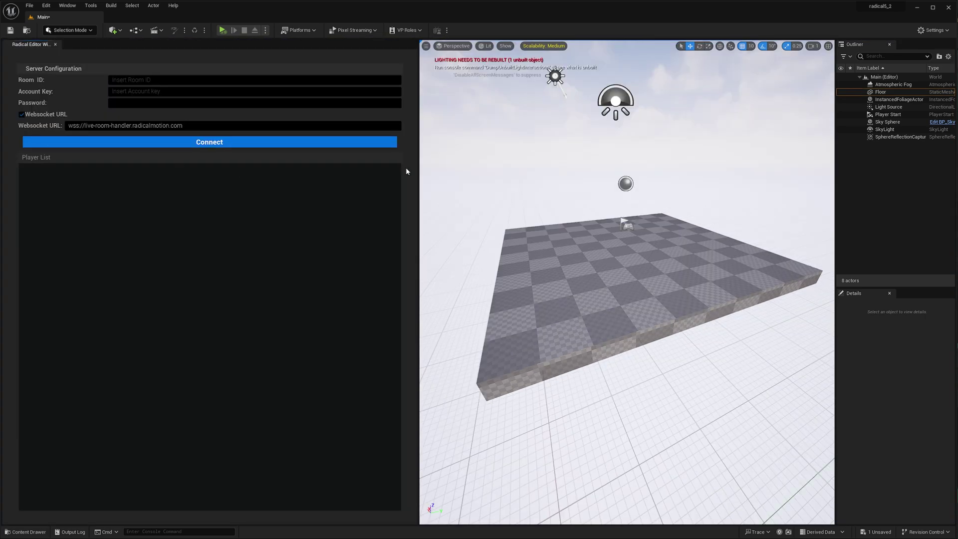
{"action": "left_click_drag", "start_coordinate": [419, 163], "coordinate": [172, 155]}
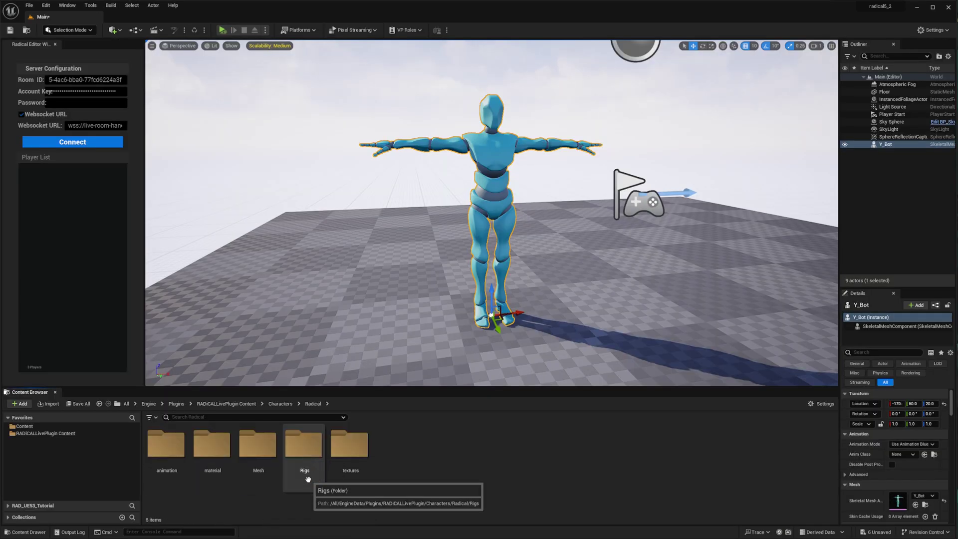
- Open the Rigs folder under RADICALLivePlugin Content > Characters > Radical
{"action": "double_click", "coordinate": [307, 484]}
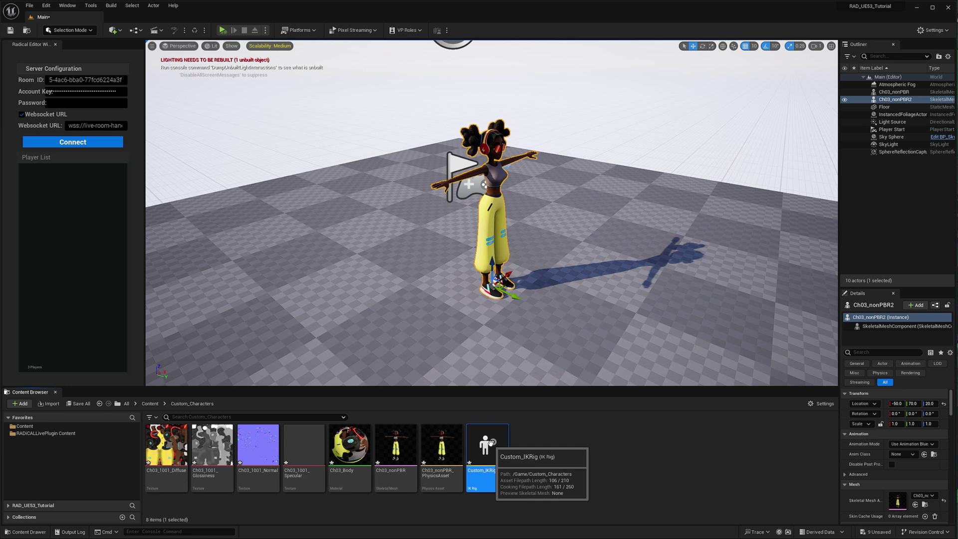
- Preview Custom_IKRig on Ch03_nonPBR and confirm the new LeftArm retarget chain
{"action": "double_click", "coordinate": [486, 445]}
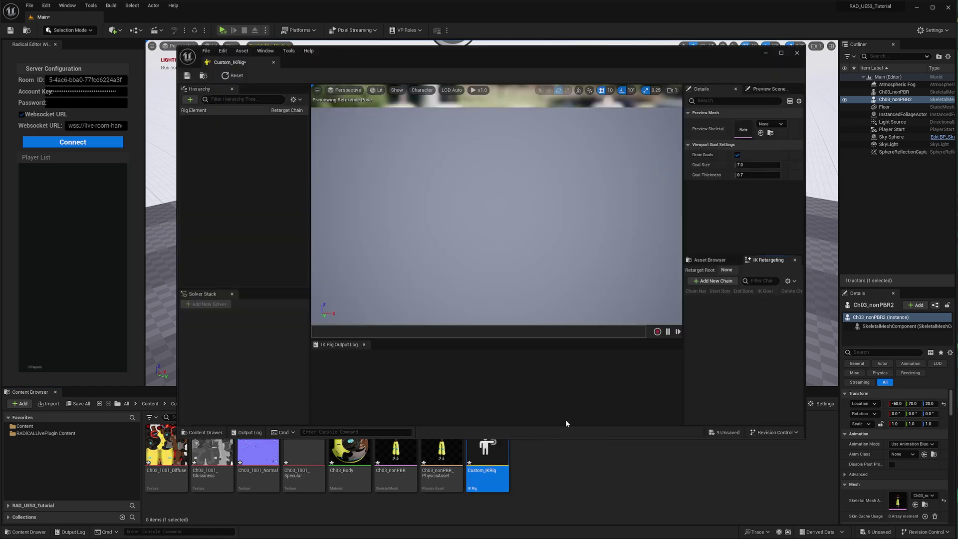
{"action": "left_click", "coordinate": [778, 125]}
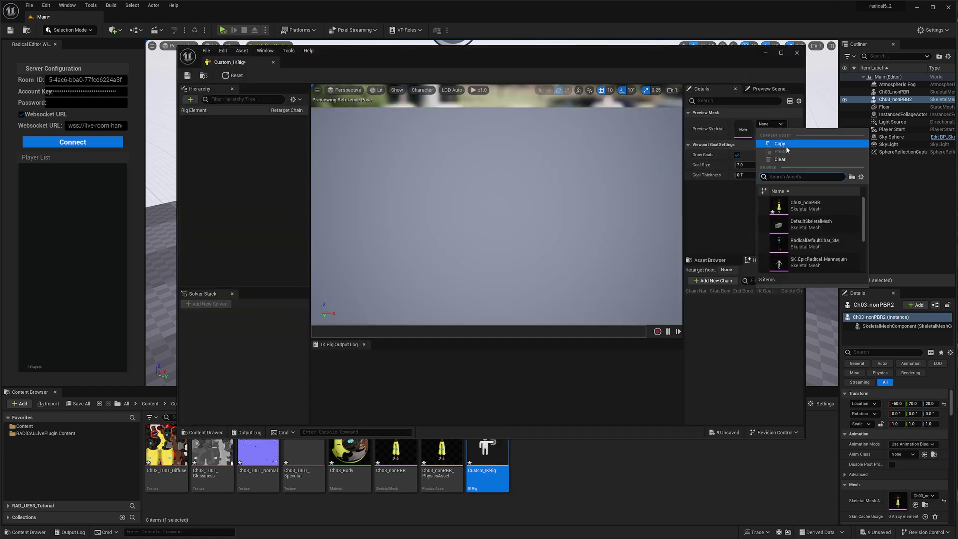
{"action": "left_click", "coordinate": [802, 208]}
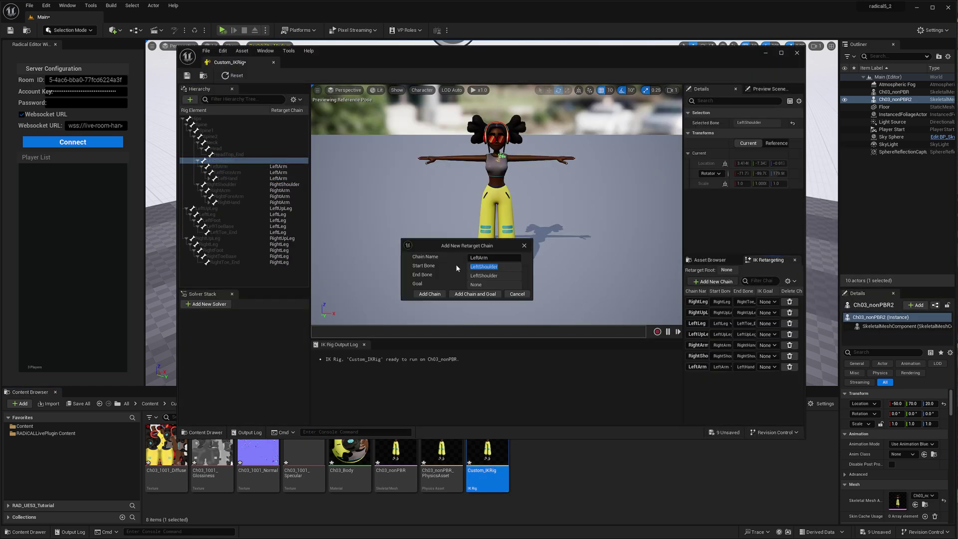
{"action": "left_click", "coordinate": [424, 295]}
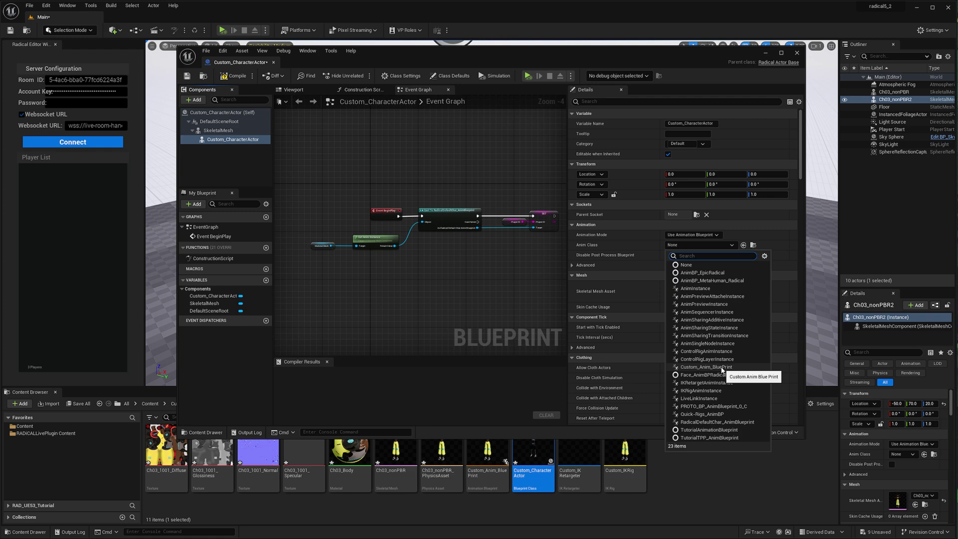
- Set Anim Class to Custom_Anim_BluePrint and start choosing the Skeletal Mesh
{"action": "left_click", "coordinate": [721, 367]}
{"action": "left_click", "coordinate": [721, 286]}
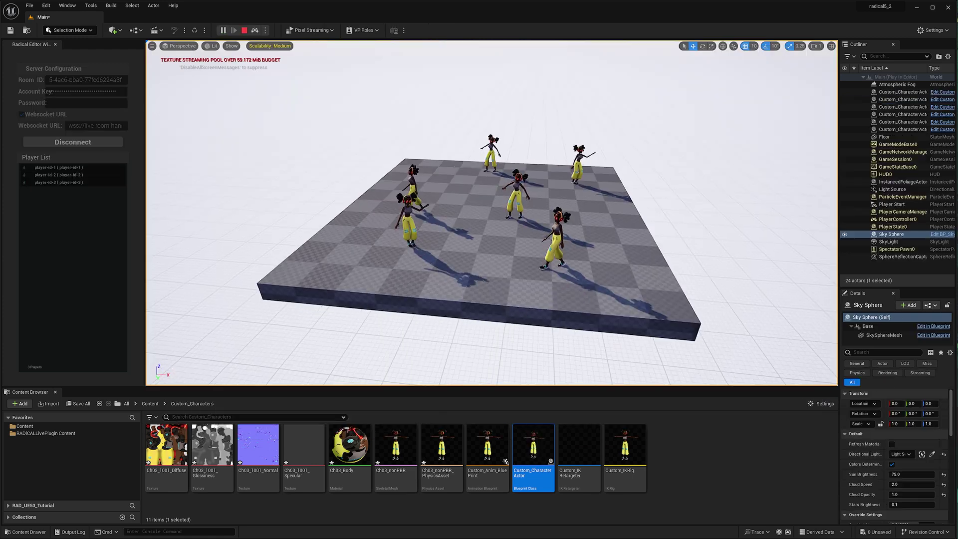